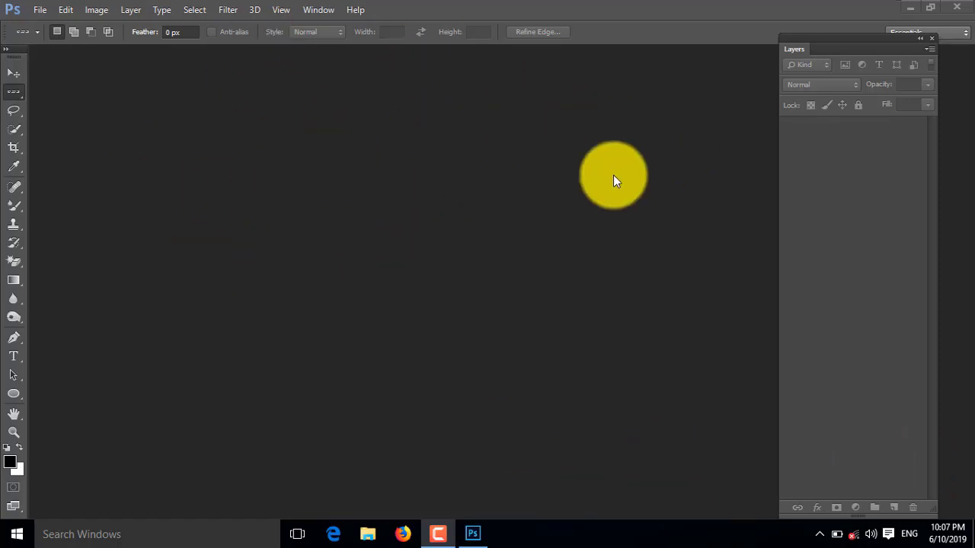
Close the floating Layers panel and try the Quick Selection, Crop and Mixer Brush tools.
{"action": "left_click", "coordinate": [930, 38]}
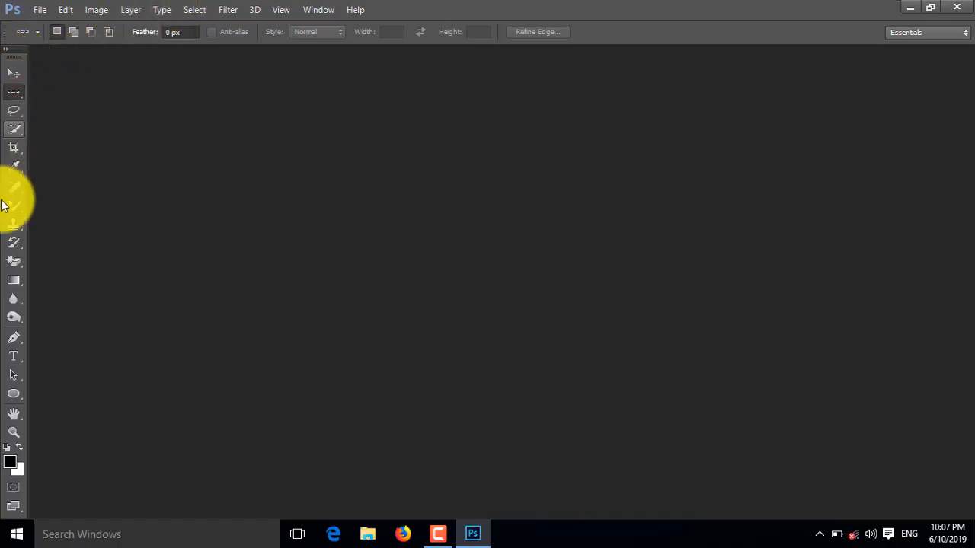
{"action": "left_click", "coordinate": [12, 134]}
{"action": "left_click", "coordinate": [15, 155]}
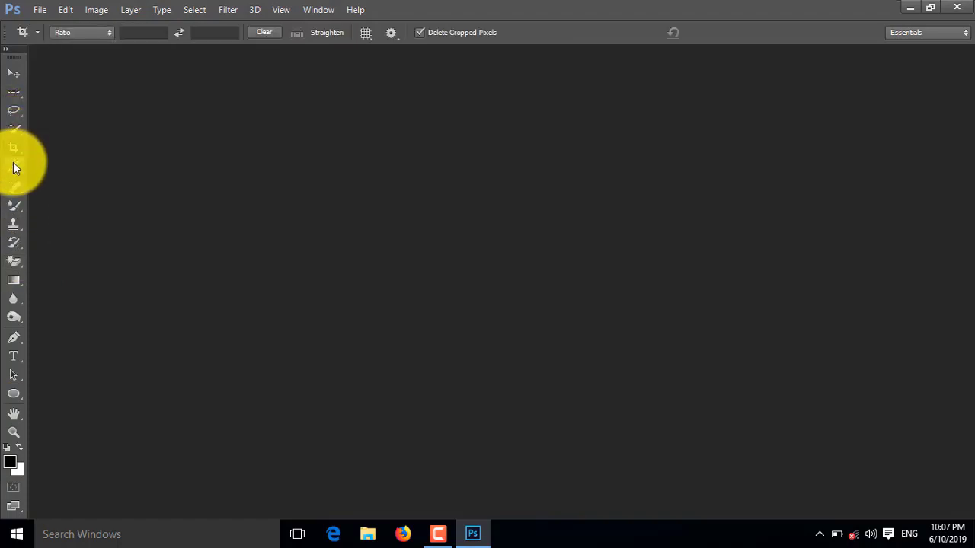
{"action": "left_click", "coordinate": [13, 206]}
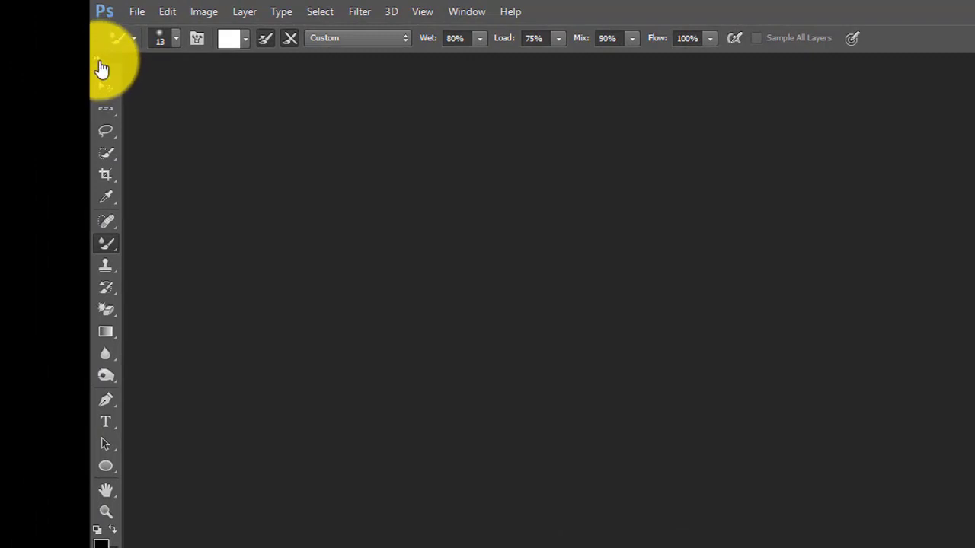
Undock the toolbox in its two-column layout and close it.
{"action": "left_click", "coordinate": [100, 61]}
{"action": "left_click", "coordinate": [99, 66]}
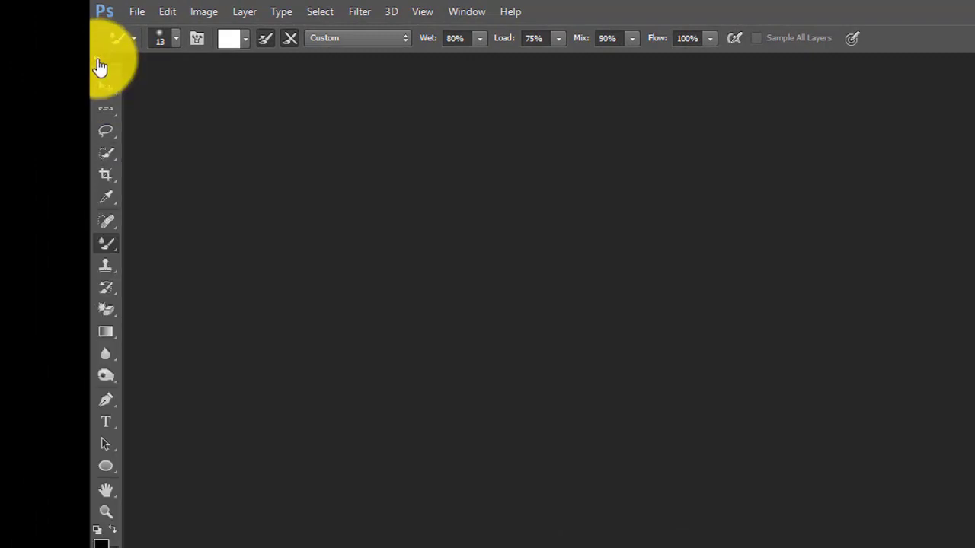
{"action": "left_click", "coordinate": [100, 66]}
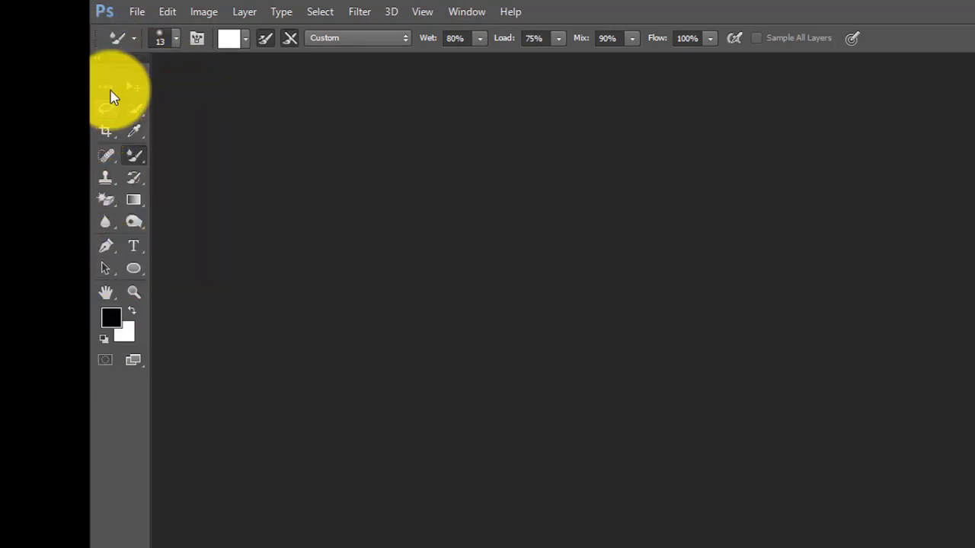
{"action": "left_click_drag", "start_coordinate": [143, 69], "coordinate": [190, 148]}
{"action": "left_click", "coordinate": [191, 140]}
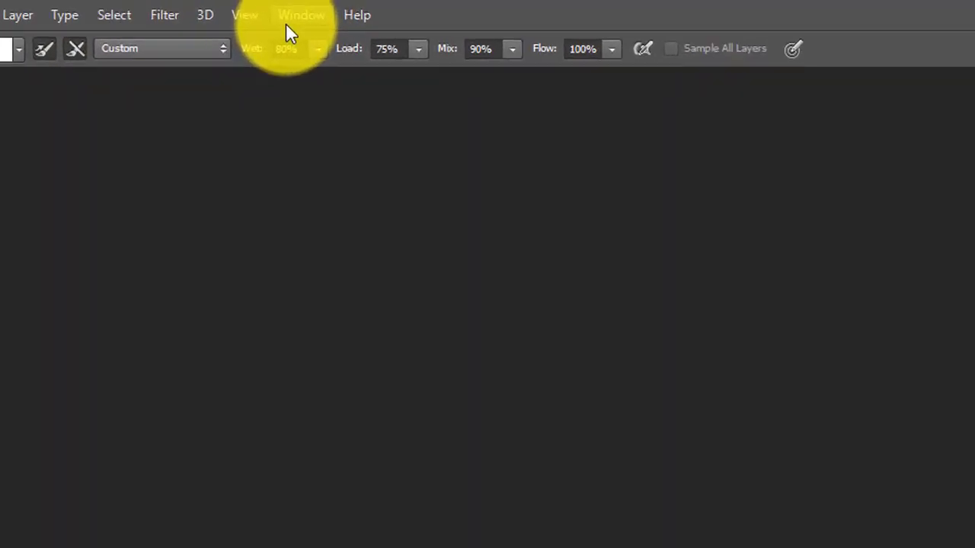
Show the toolbox again as a docked single column and select the Spot Healing Brush.
{"action": "left_click", "coordinate": [290, 18]}
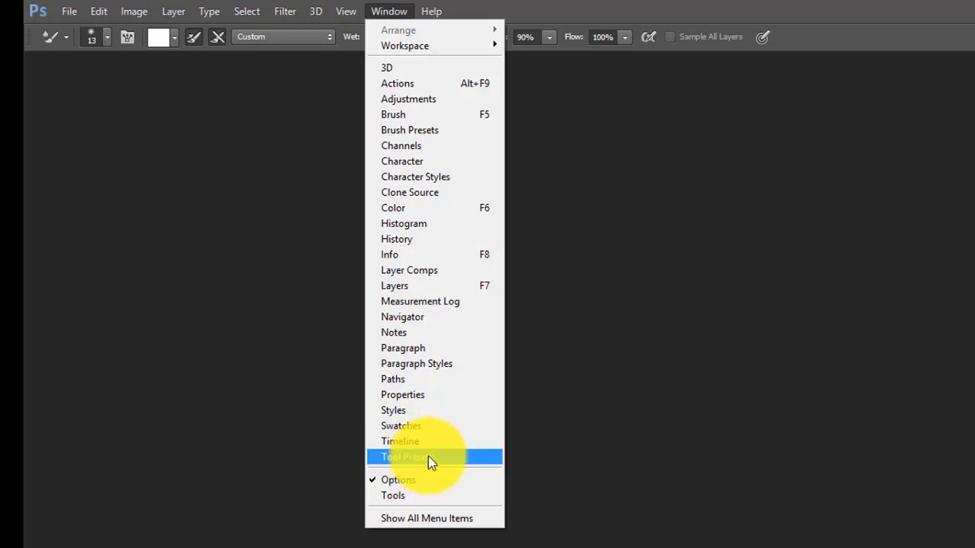
{"action": "left_click", "coordinate": [432, 501]}
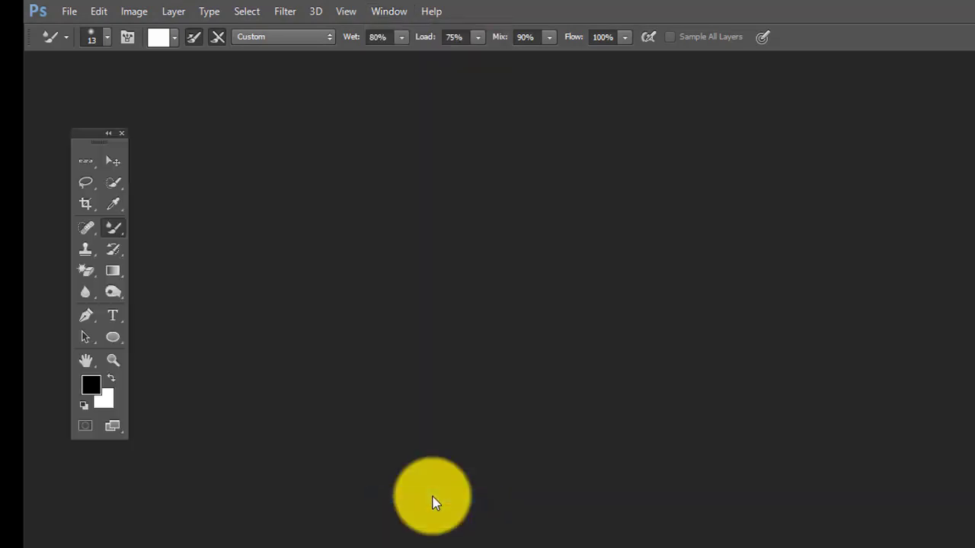
{"action": "left_click", "coordinate": [108, 135]}
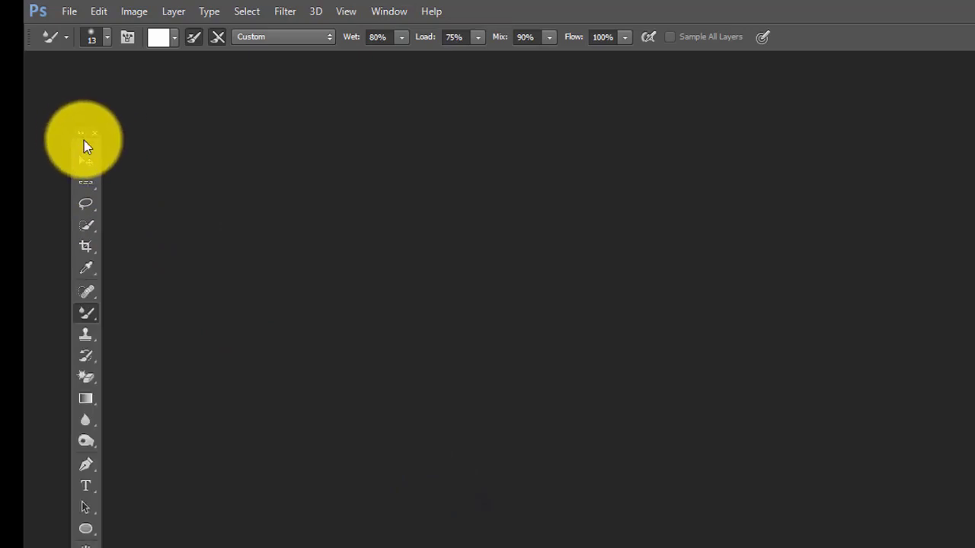
{"action": "left_click_drag", "start_coordinate": [84, 145], "coordinate": [40, 78]}
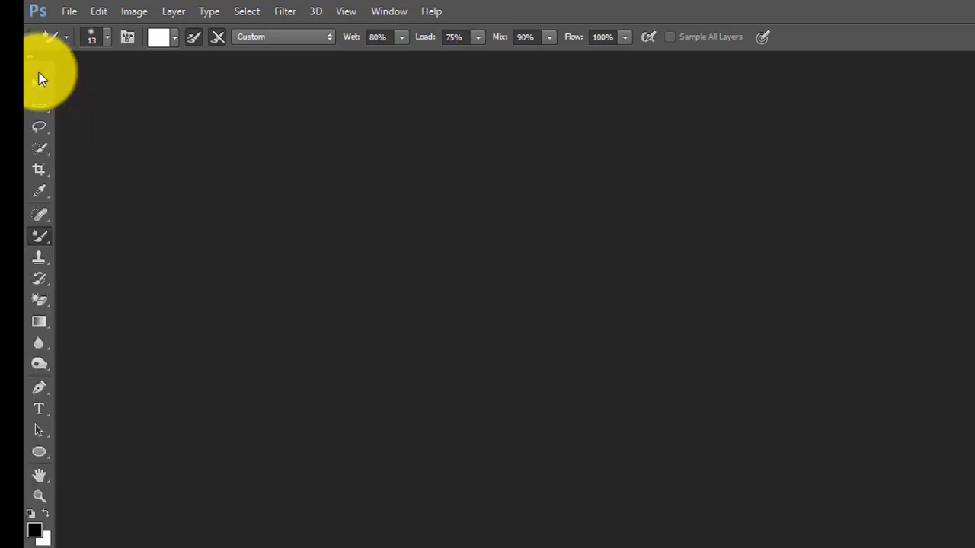
{"action": "left_click", "coordinate": [40, 215]}
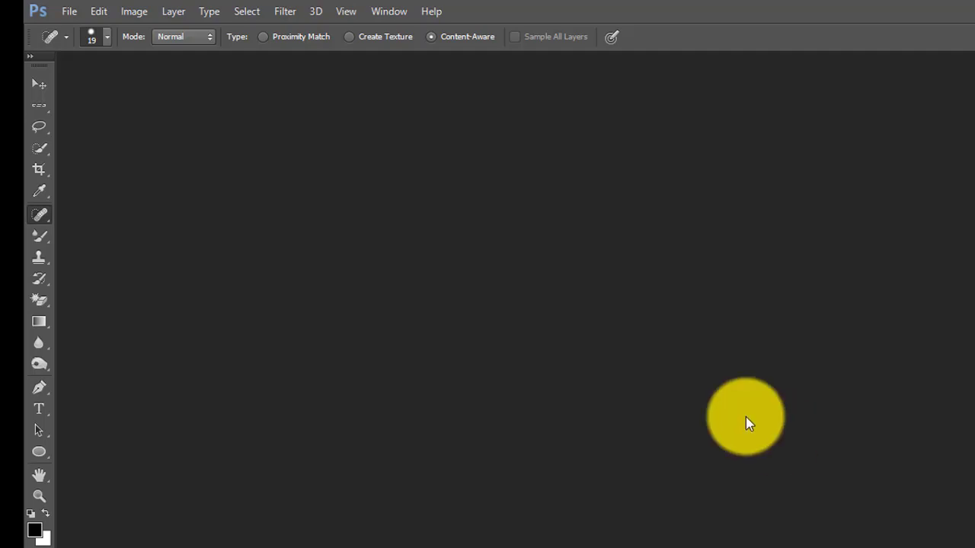
Show the Layers panel and place it along the edge of the workspace.
{"action": "left_click", "coordinate": [386, 10]}
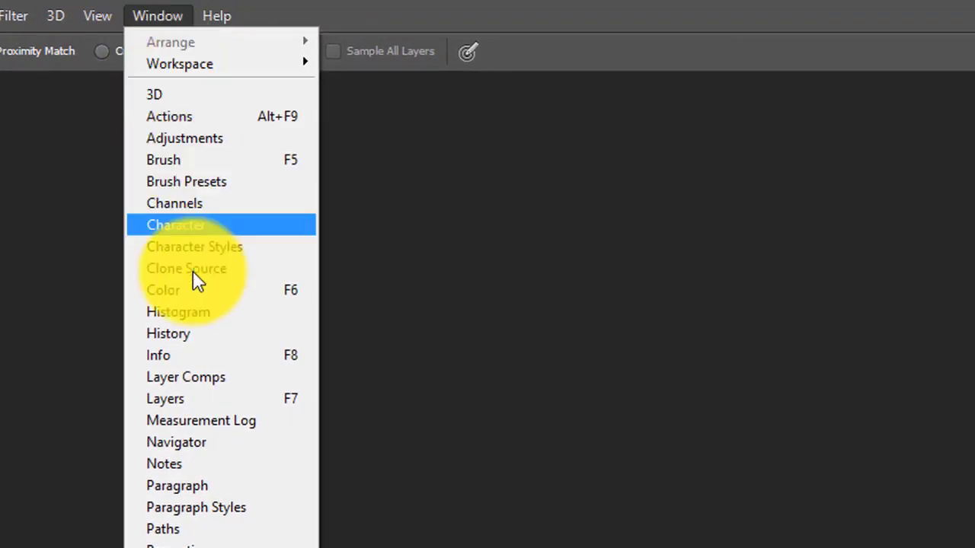
{"action": "left_click", "coordinate": [193, 405]}
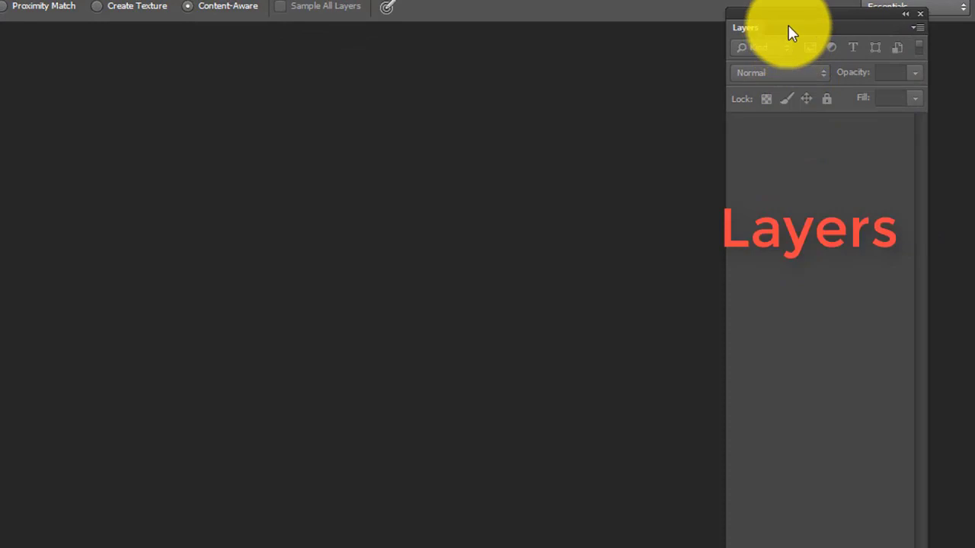
{"action": "left_click_drag", "start_coordinate": [794, 15], "coordinate": [830, 17]}
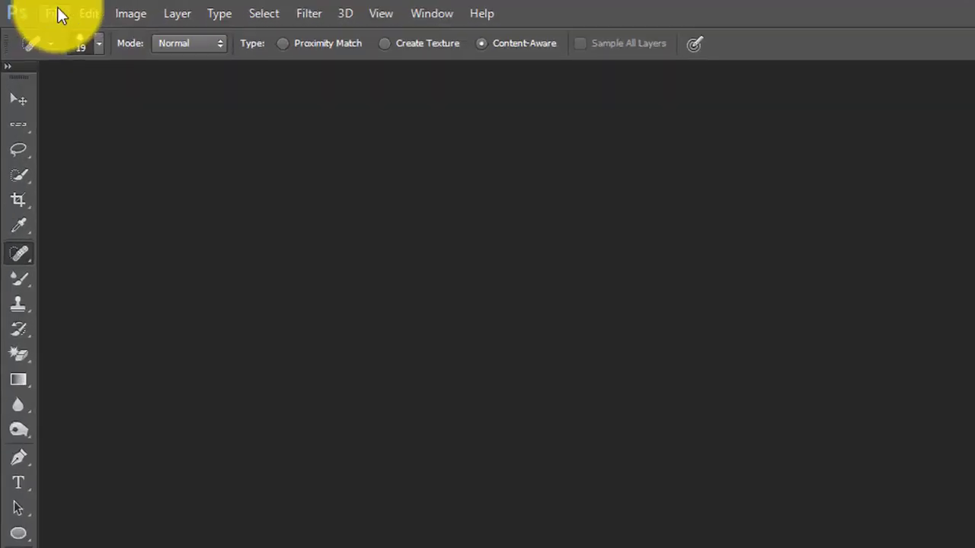
Open the photo IMG_1801 from the pic folder inside Aayo raadis.
{"action": "left_click", "coordinate": [58, 15]}
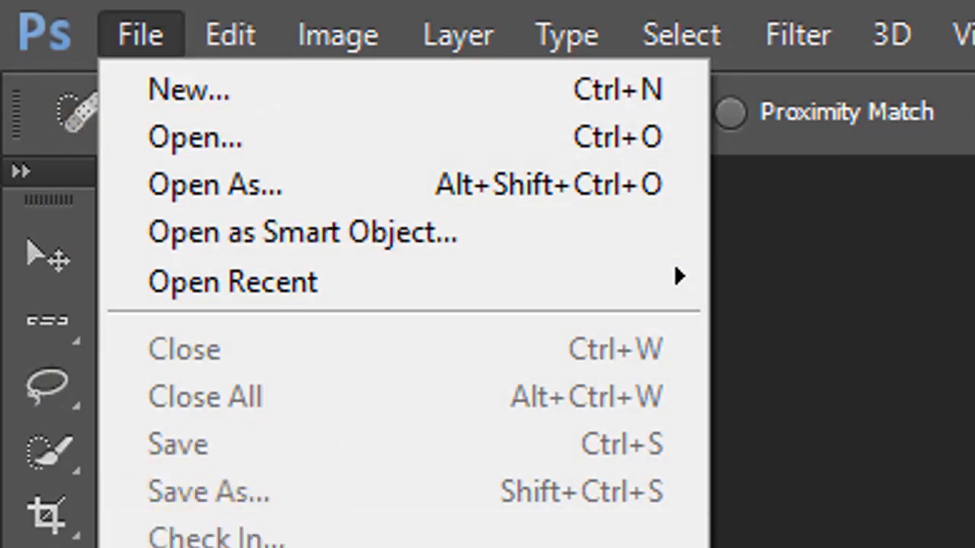
{"action": "left_click", "coordinate": [399, 139]}
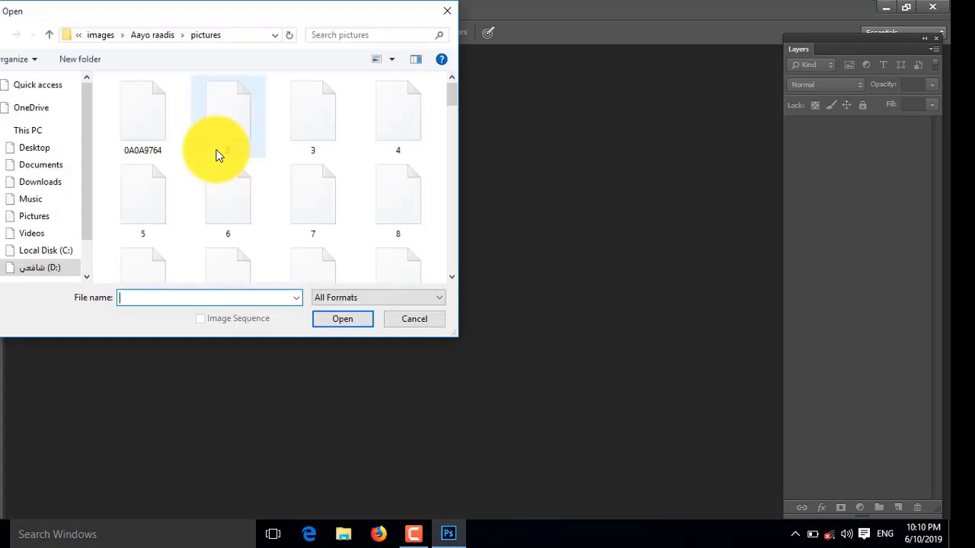
{"action": "left_click", "coordinate": [169, 35]}
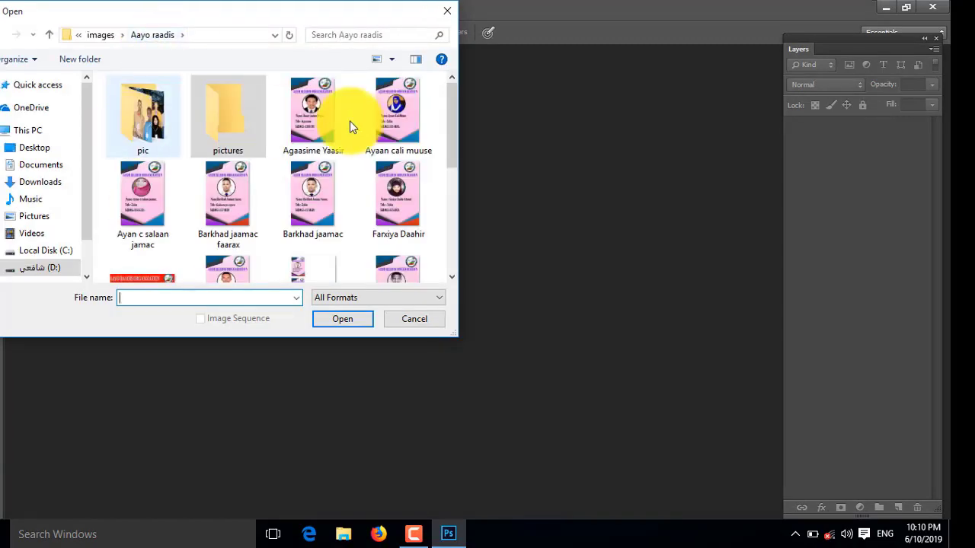
{"action": "double_click", "coordinate": [164, 104]}
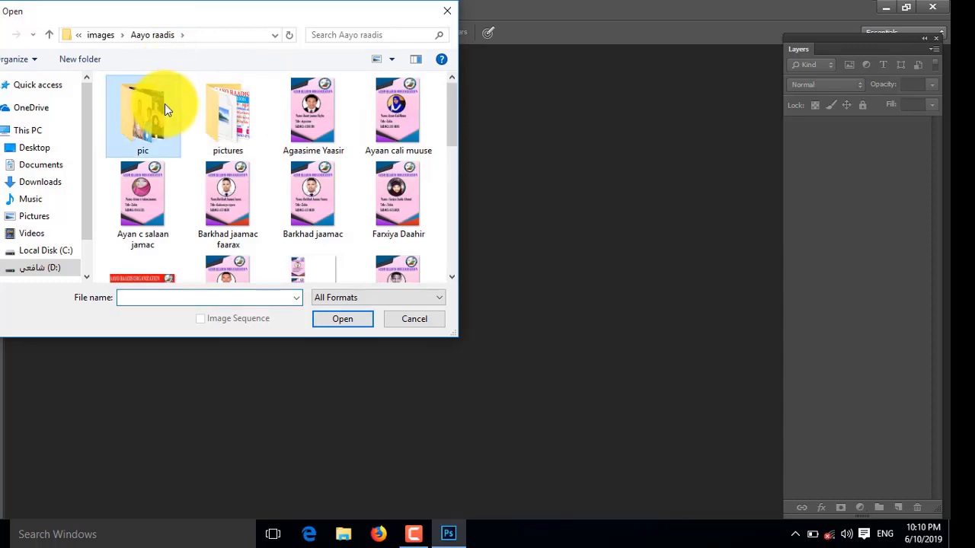
{"action": "scroll", "coordinate": [450, 149], "scroll_direction": "down", "scroll_amount": 4}
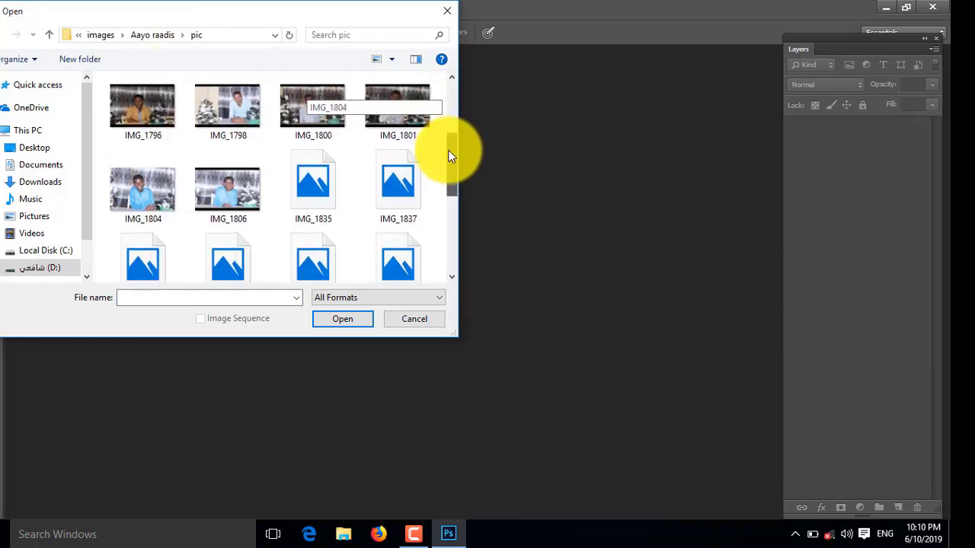
{"action": "scroll", "coordinate": [451, 136], "scroll_direction": "up", "scroll_amount": 1}
{"action": "double_click", "coordinate": [407, 152]}
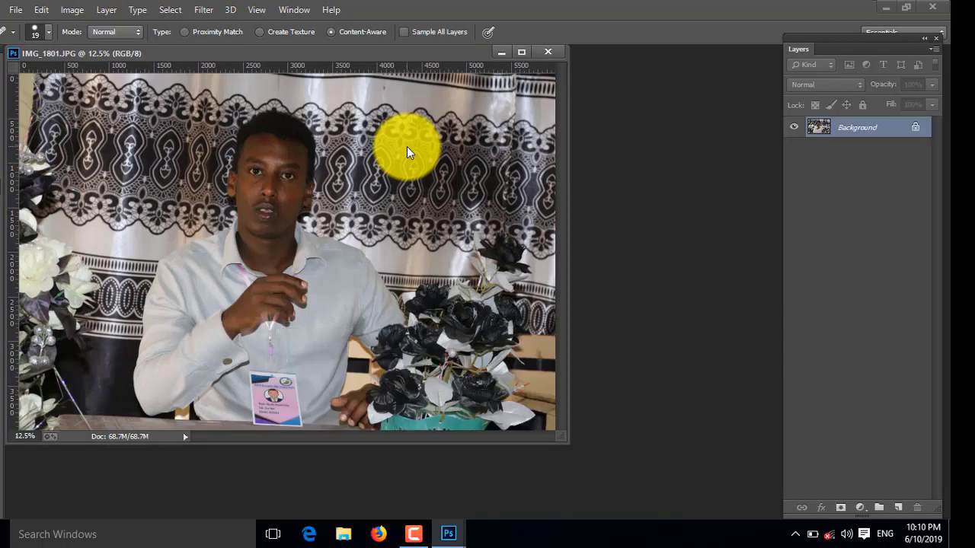
Dock the floating photo window as a tab and select the Move tool.
{"action": "left_click_drag", "start_coordinate": [333, 54], "coordinate": [384, 53]}
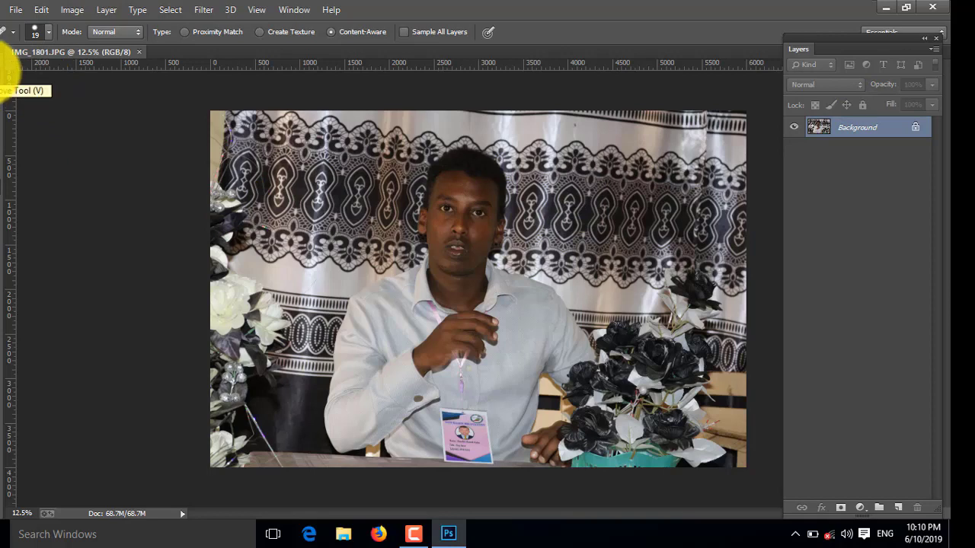
{"action": "left_click", "coordinate": [6, 73]}
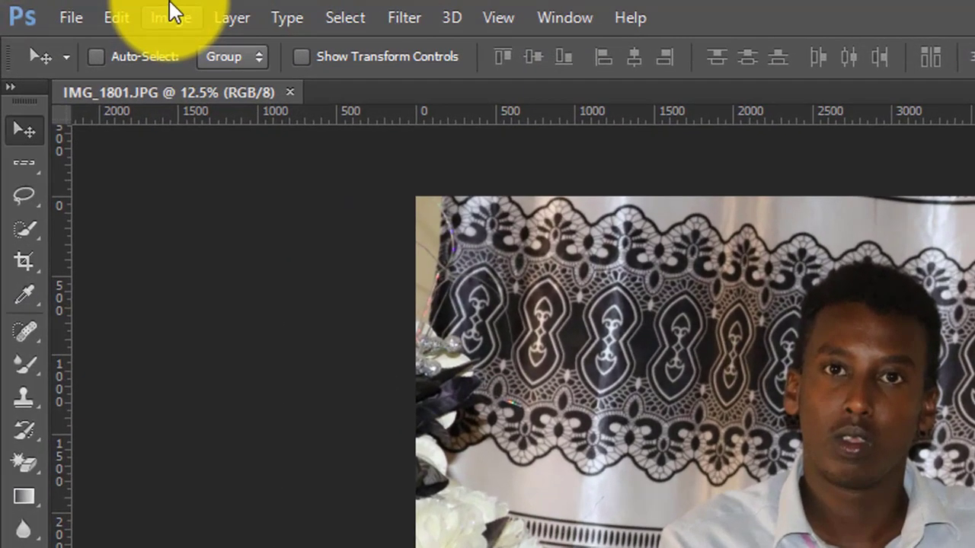
Apply a Brightness/Contrast adjustment to the photo with brightness set to 76.
{"action": "left_click", "coordinate": [72, 7]}
{"action": "mouse_move", "coordinate": [206, 81]}
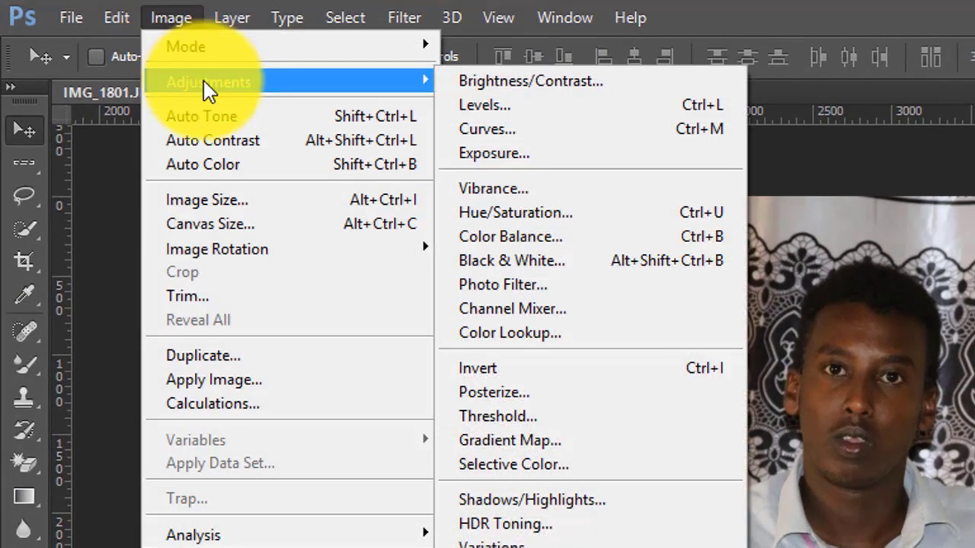
{"action": "left_click", "coordinate": [585, 82]}
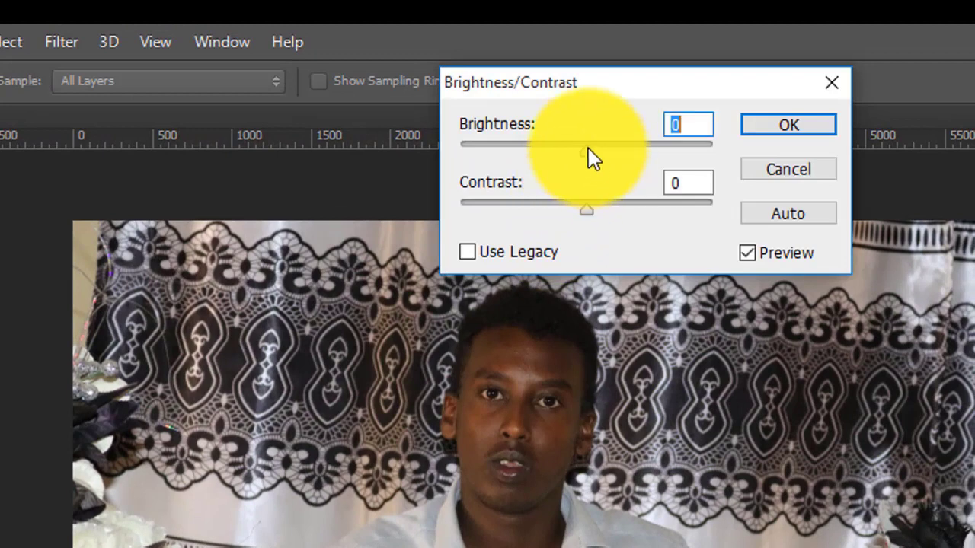
{"action": "left_click_drag", "start_coordinate": [592, 148], "coordinate": [651, 150]}
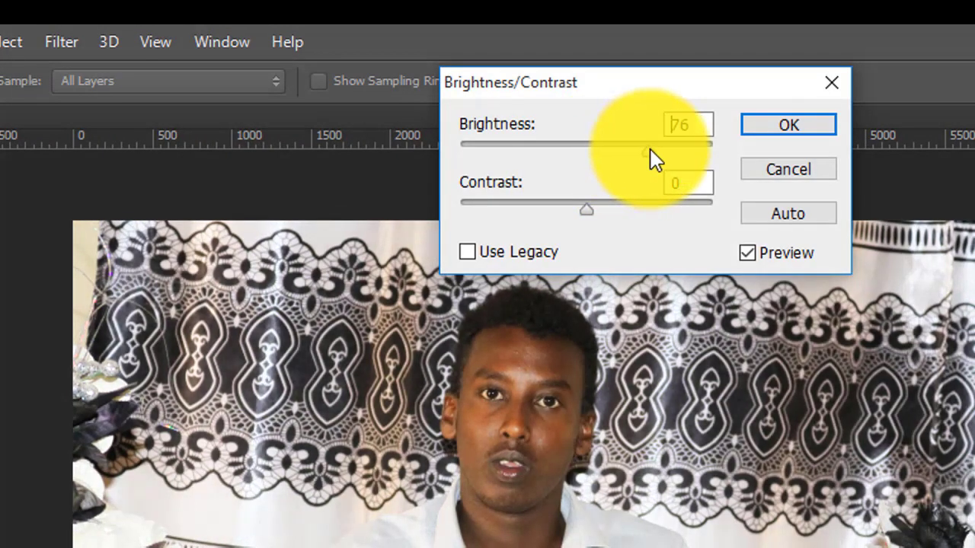
{"action": "left_click", "coordinate": [822, 126]}
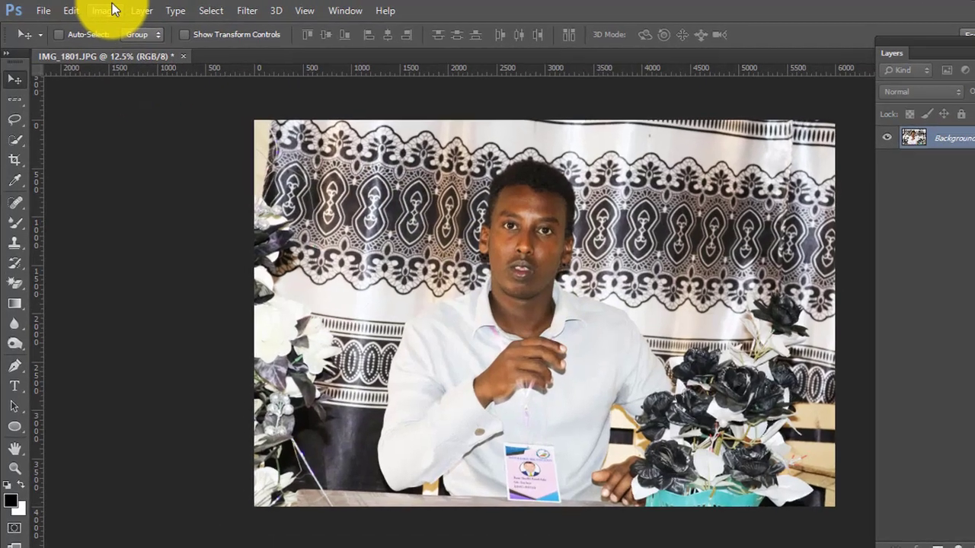
Start a Selective Color adjustment and set Black to -99% for the Reds.
{"action": "left_click", "coordinate": [102, 9]}
{"action": "mouse_move", "coordinate": [235, 96]}
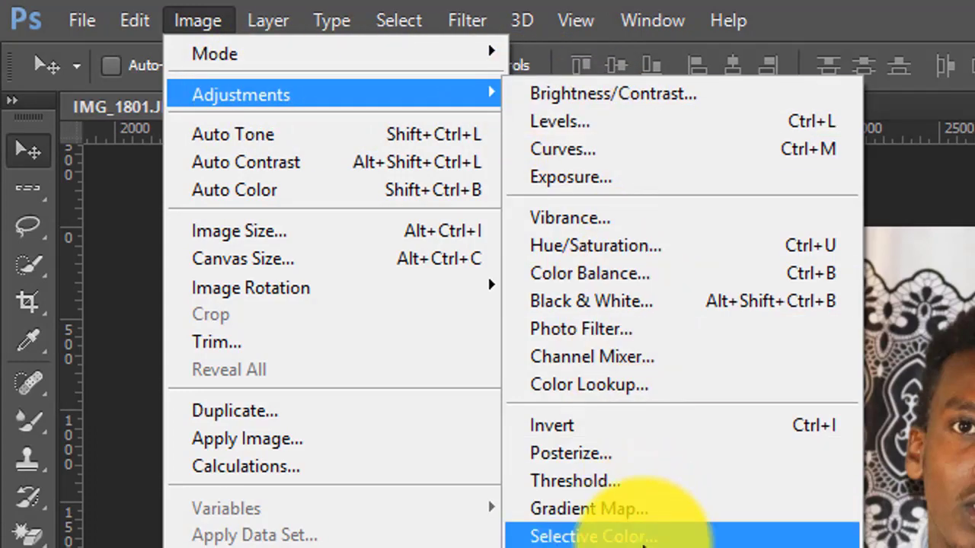
{"action": "left_click", "coordinate": [644, 537]}
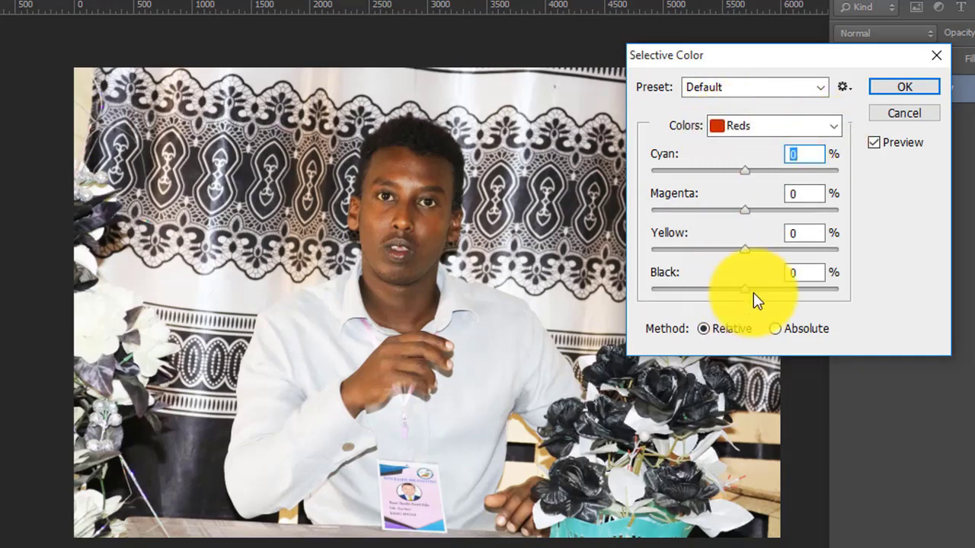
{"action": "left_click_drag", "start_coordinate": [741, 290], "coordinate": [653, 290]}
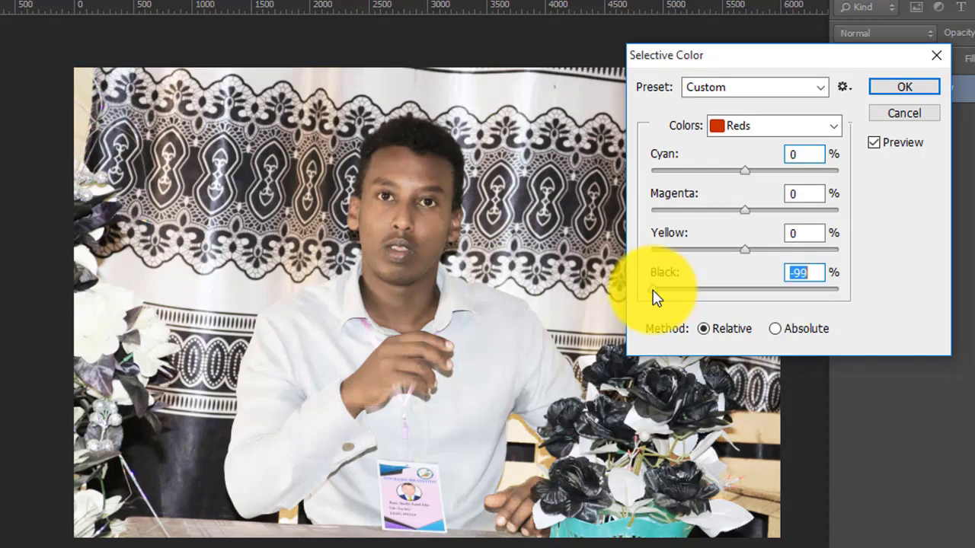
Set Black to -100% for the Yellows in the Selective Color adjustment.
{"action": "left_click", "coordinate": [834, 129]}
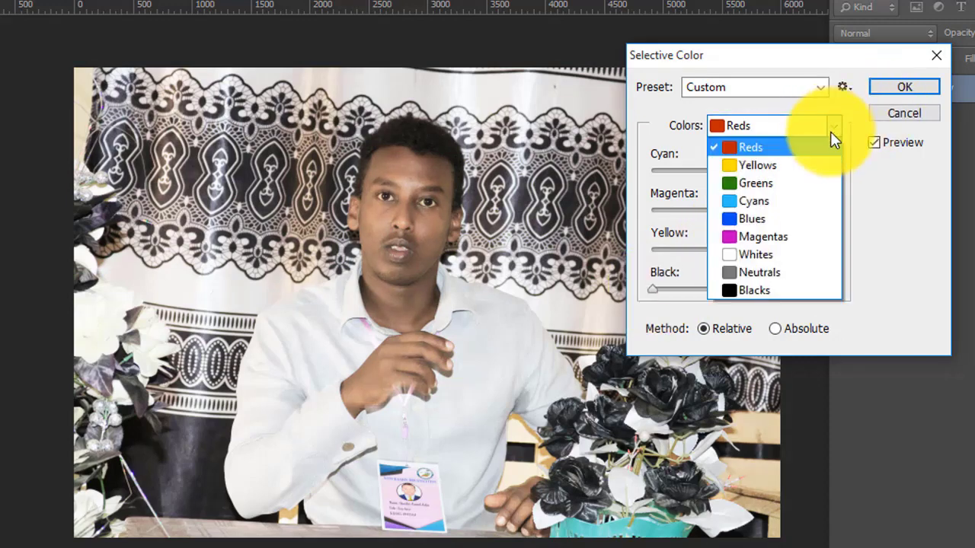
{"action": "left_click", "coordinate": [775, 162]}
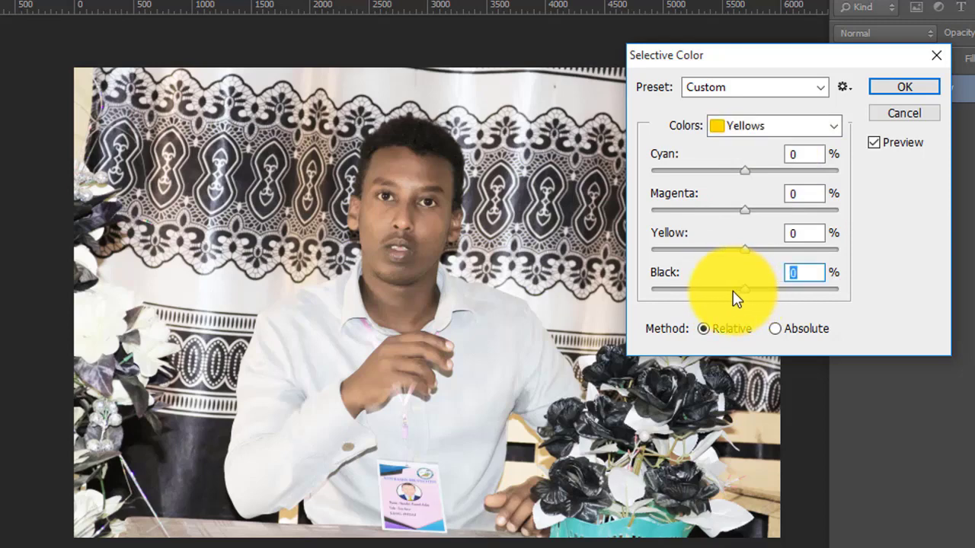
{"action": "left_click_drag", "start_coordinate": [733, 292], "coordinate": [663, 294]}
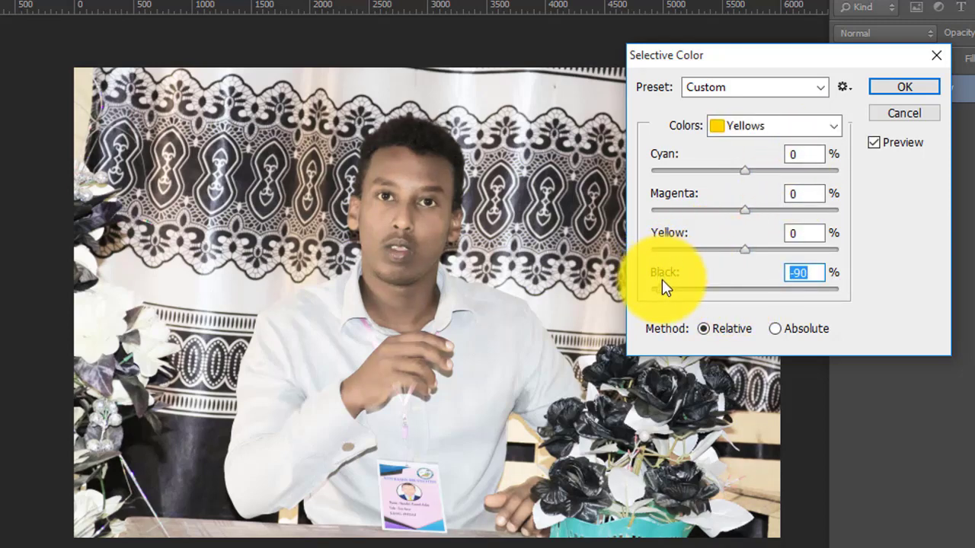
{"action": "left_click_drag", "start_coordinate": [662, 294], "coordinate": [649, 287]}
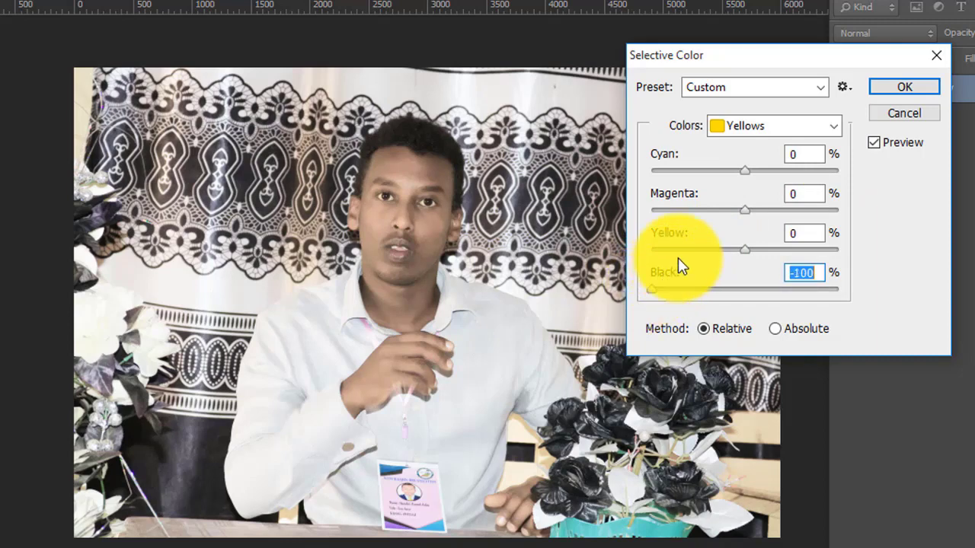
Set Black to +100% for the Blacks and apply the Selective Color adjustment to the photo.
{"action": "left_click", "coordinate": [835, 127]}
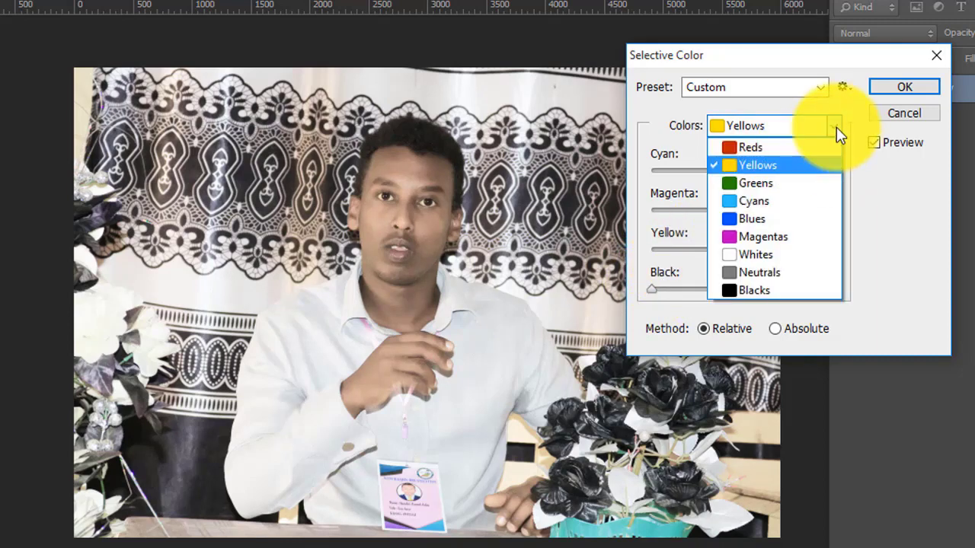
{"action": "left_click", "coordinate": [730, 290]}
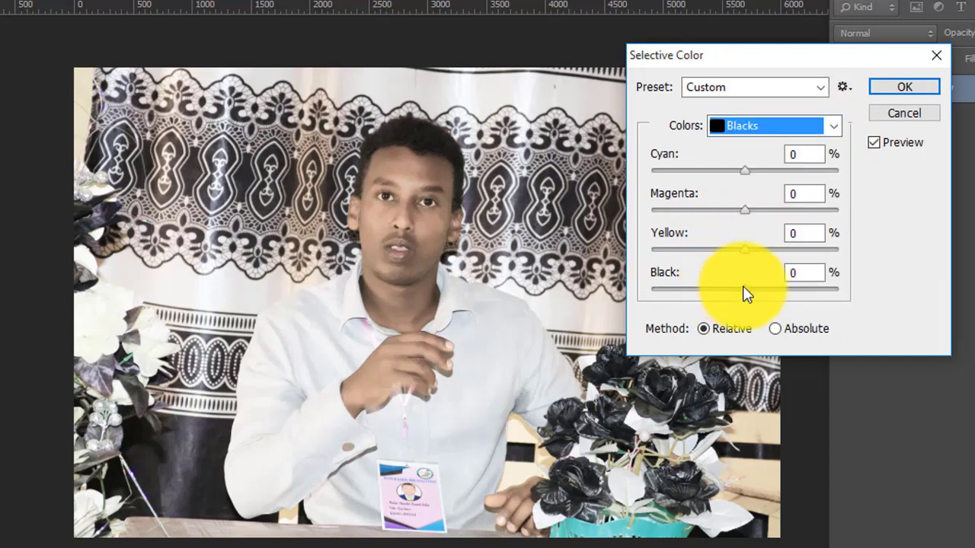
{"action": "left_click_drag", "start_coordinate": [743, 288], "coordinate": [873, 282]}
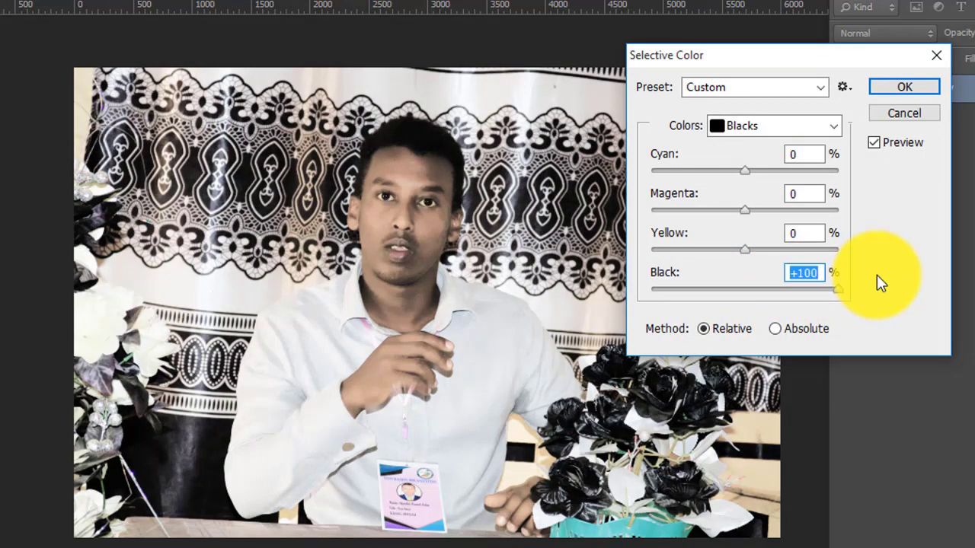
{"action": "left_click", "coordinate": [895, 90]}
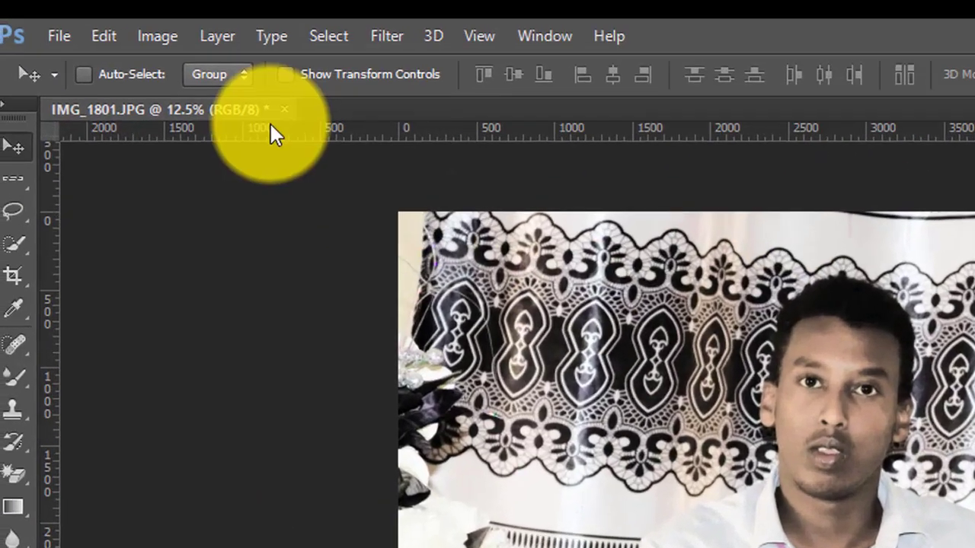
Start saving the photo as a new file in the images folder, with the person's name as file name.
{"action": "left_click", "coordinate": [67, 35]}
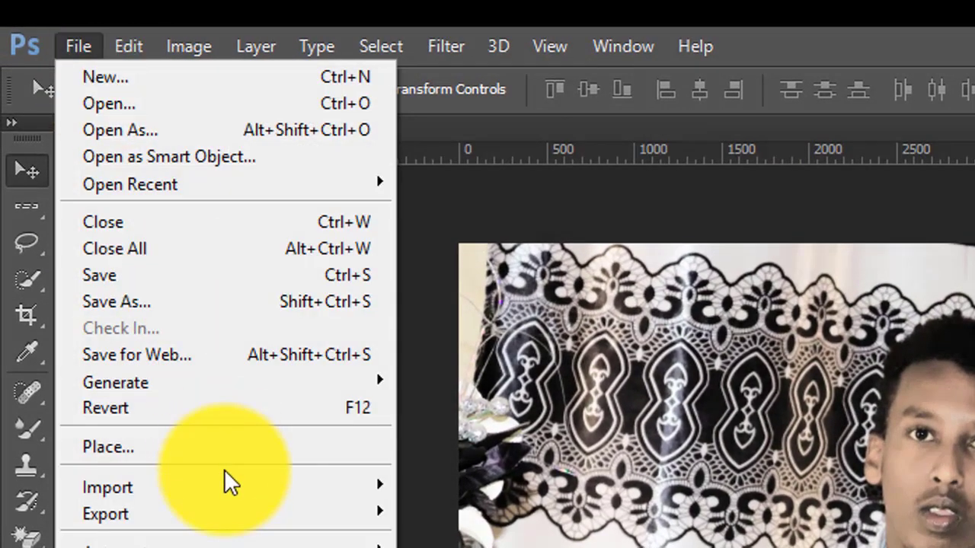
{"action": "left_click", "coordinate": [219, 303]}
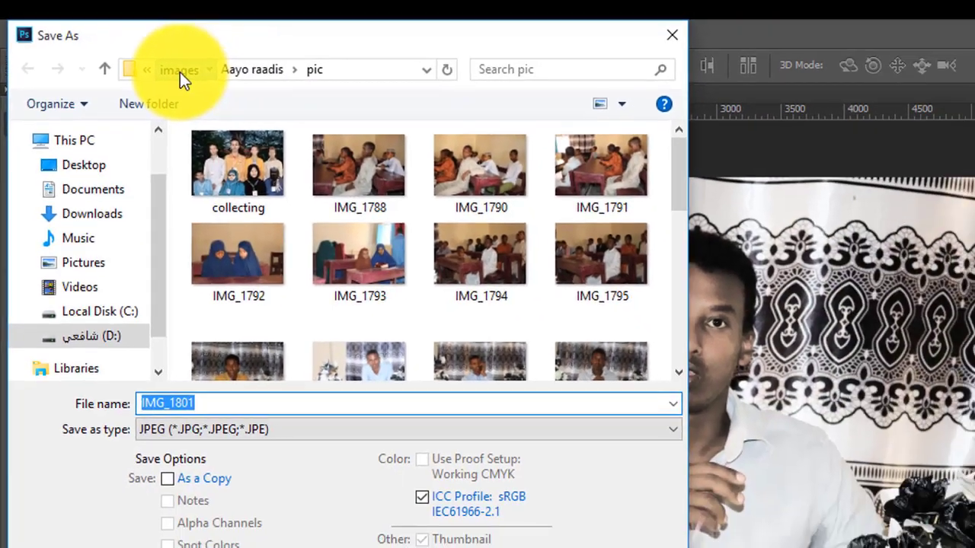
{"action": "left_click", "coordinate": [180, 70]}
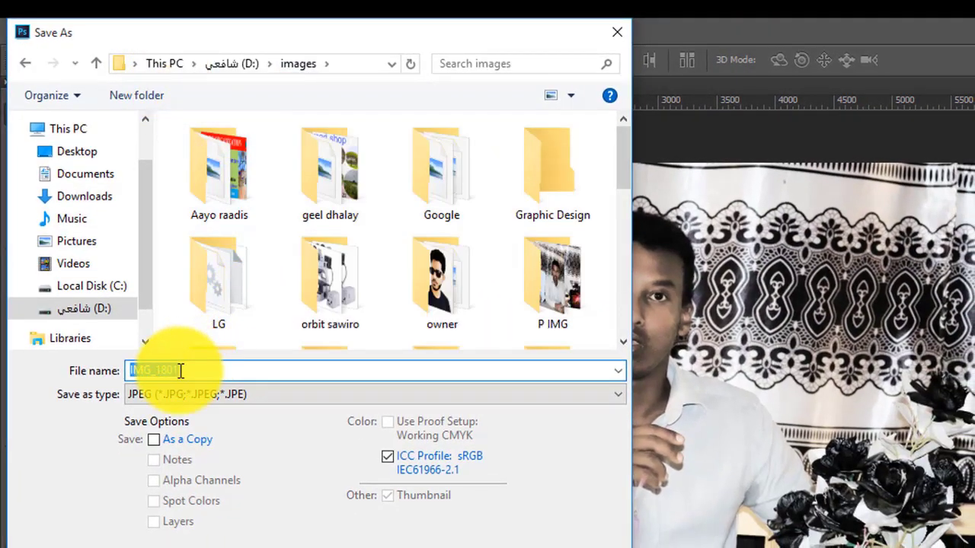
{"action": "type", "text": "shafie"}
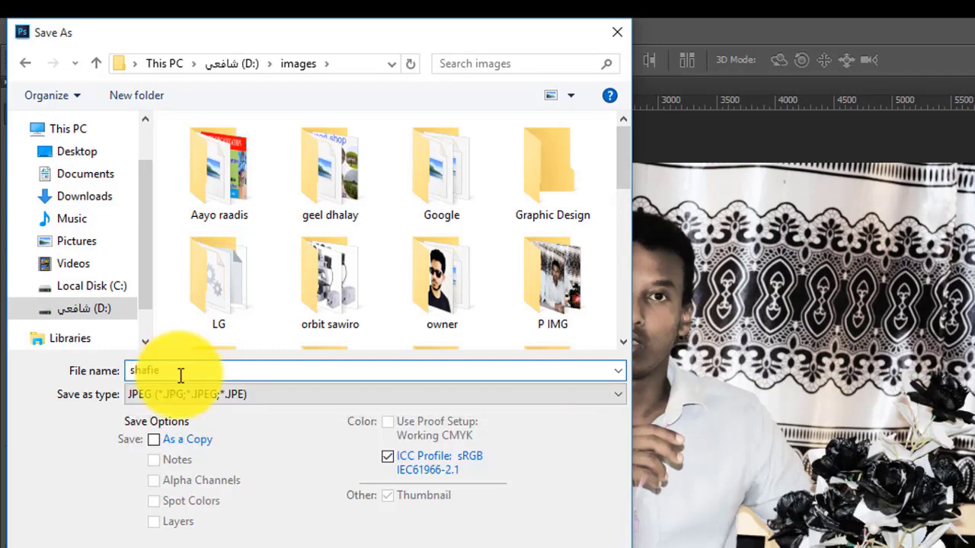
Choose JPEG as the file format and save the photo at Maximum quality 12 with the Baseline ("Standard") option.
{"action": "left_click", "coordinate": [180, 393]}
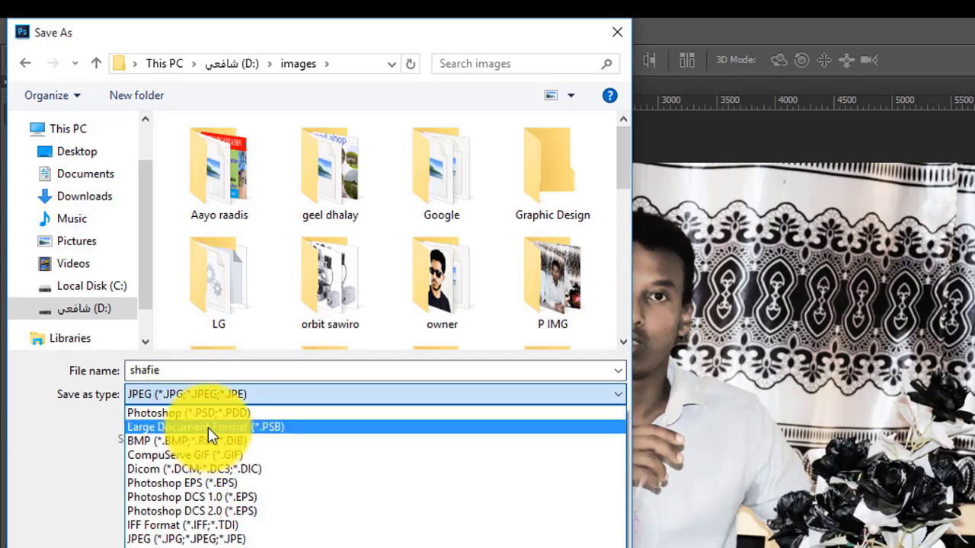
{"action": "left_click", "coordinate": [211, 413]}
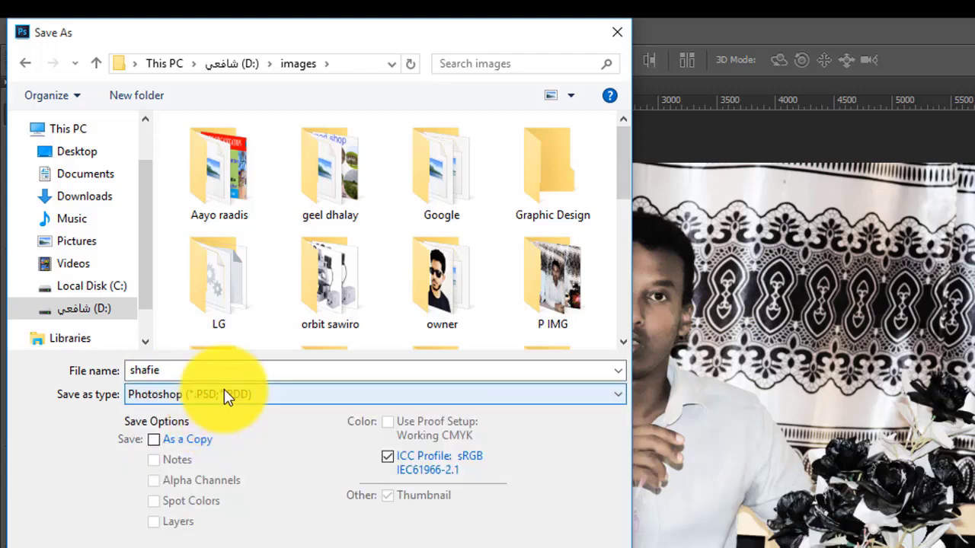
{"action": "left_click", "coordinate": [224, 393]}
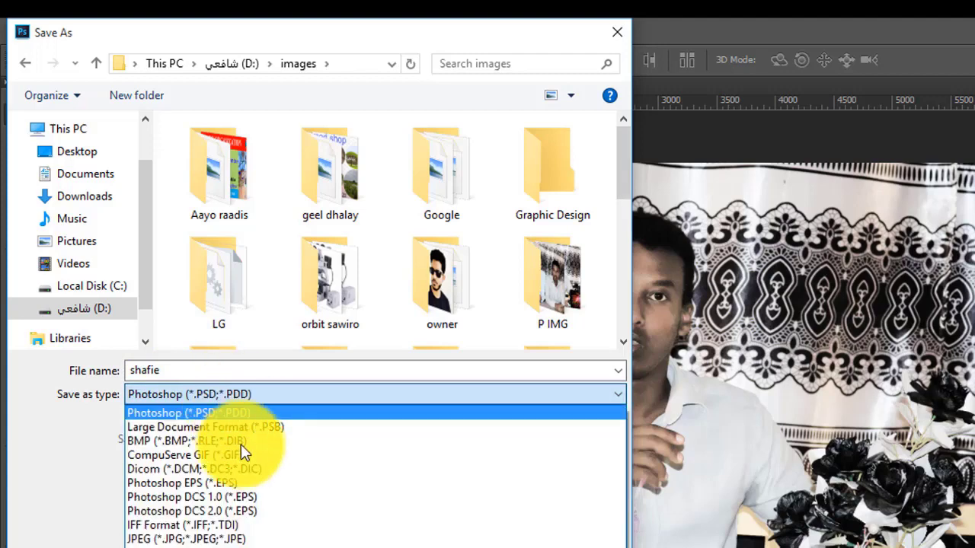
{"action": "left_click", "coordinate": [283, 536]}
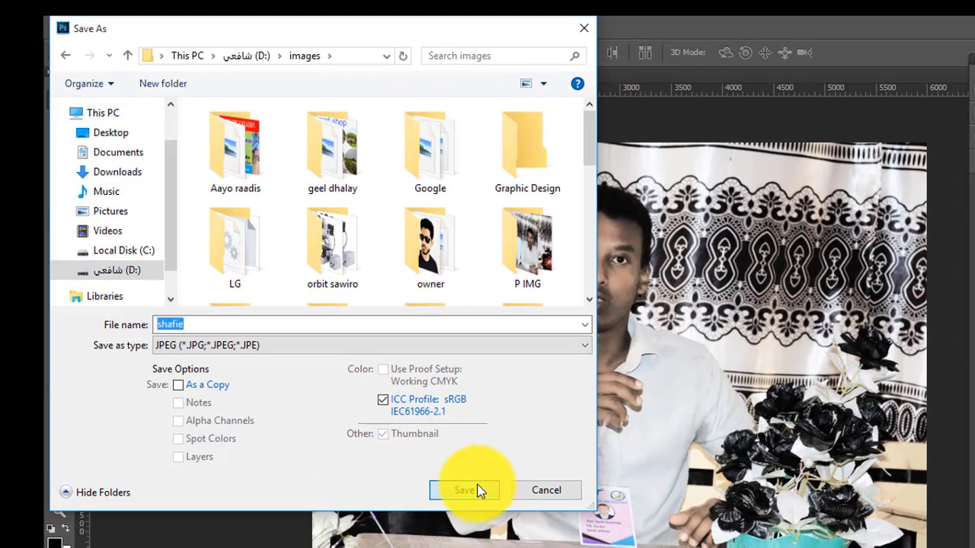
{"action": "left_click", "coordinate": [480, 491]}
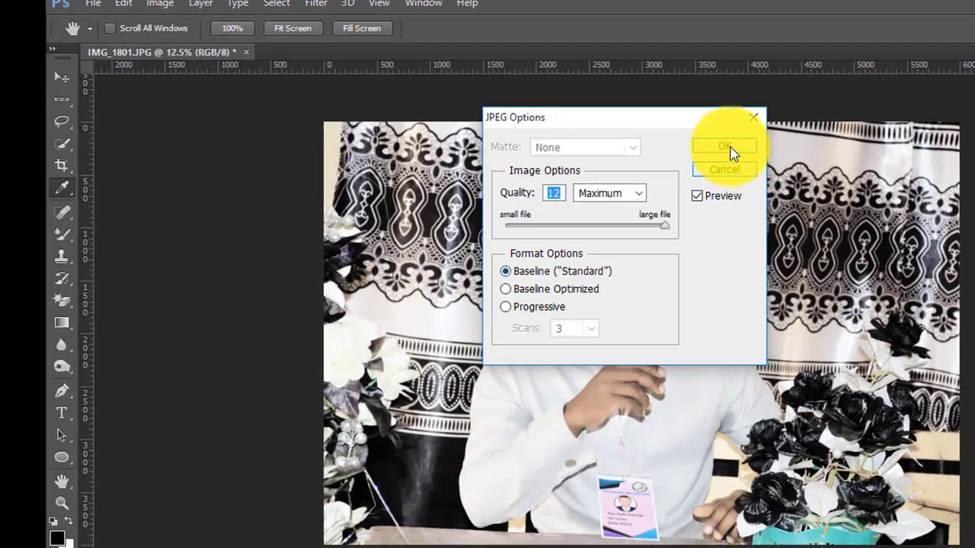
{"action": "left_click", "coordinate": [701, 167]}
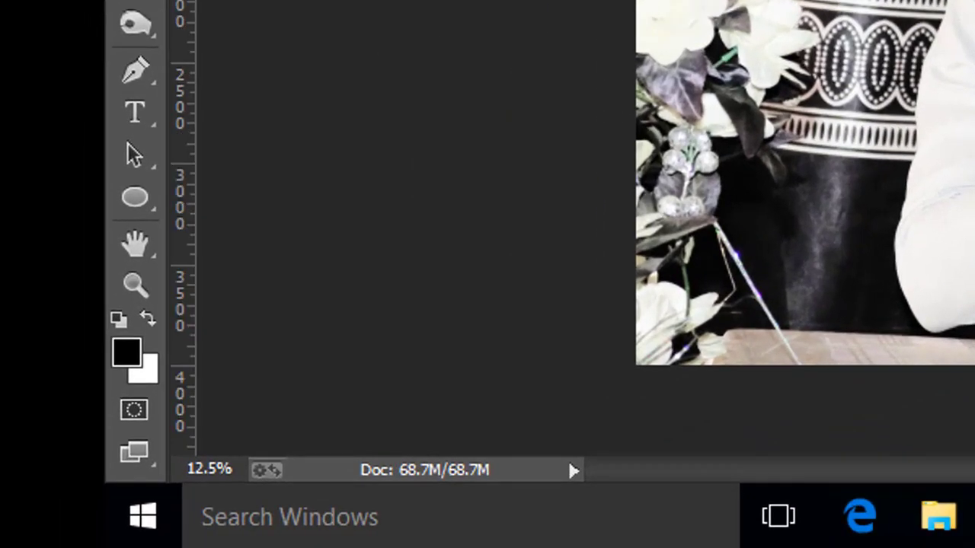